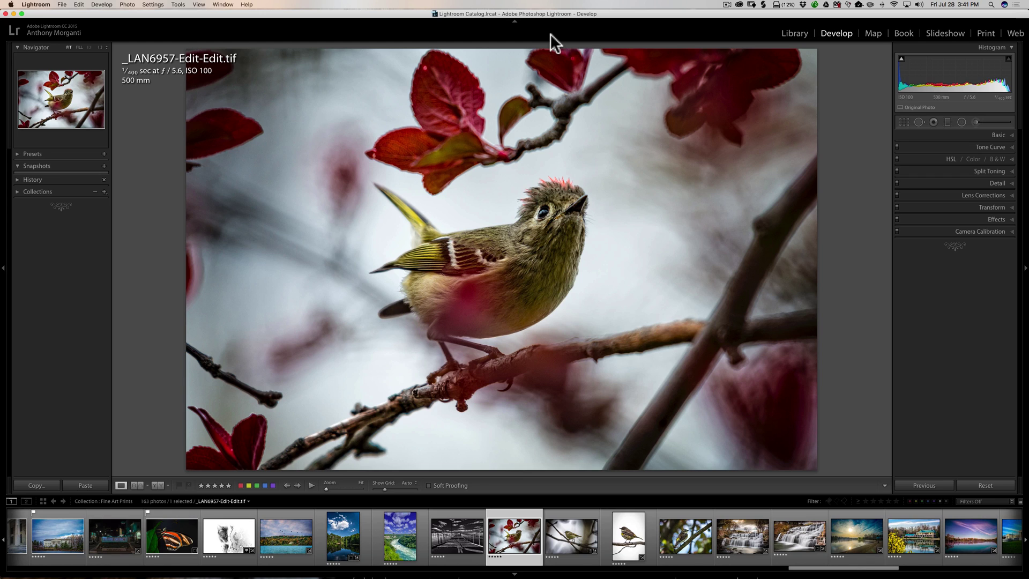
# Switch to the Facebook help group in Safari, then return to full-screen Lightroom's Develop view
pyautogui.hotkey('ctrl', 'Right')
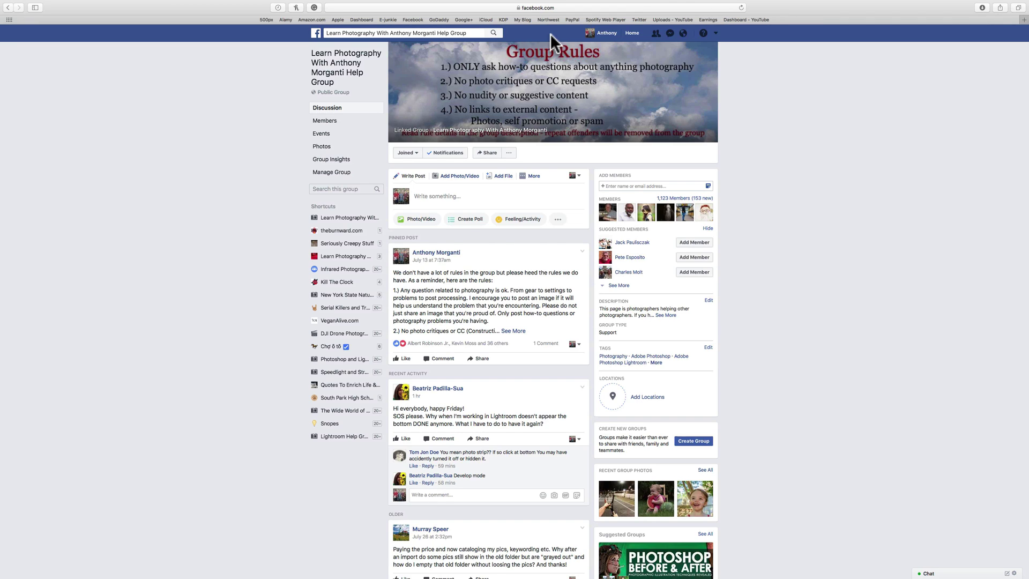
pyautogui.hotkey('ctrl', 'Left')
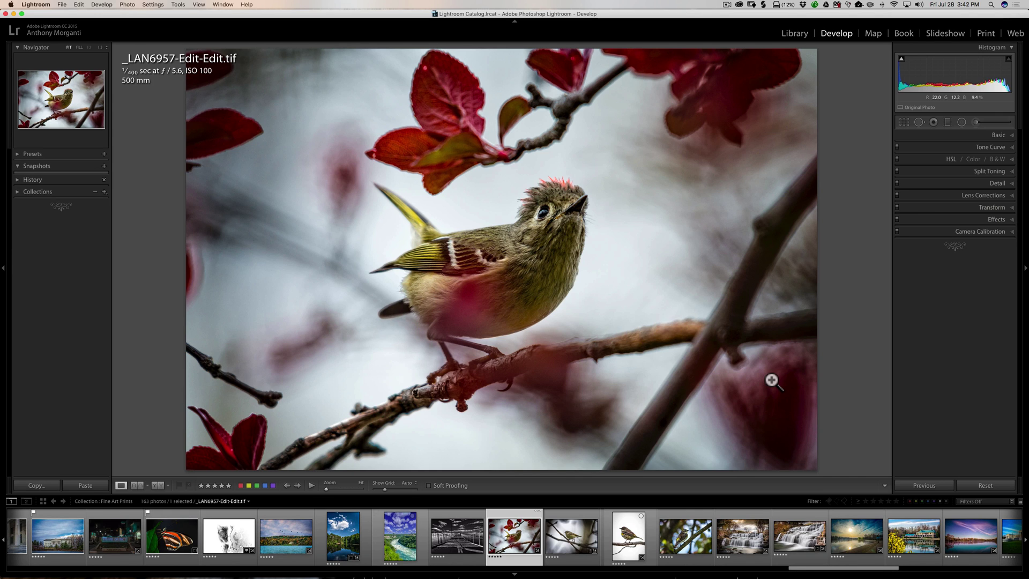
pyautogui.press('Tab')
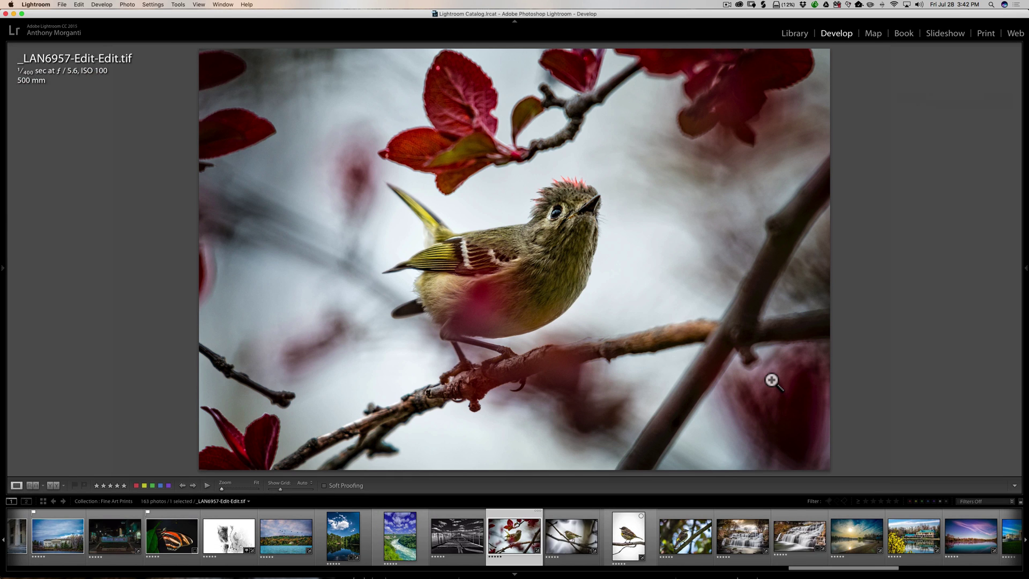
pyautogui.press('Tab')
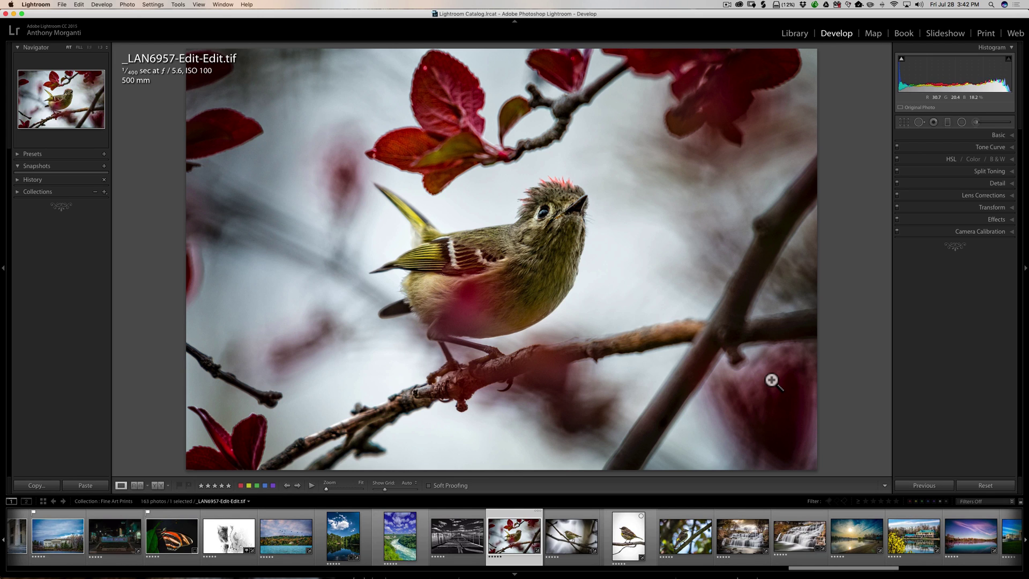
pyautogui.press('shift')
pyautogui.hotkey('shift', 'Tab')
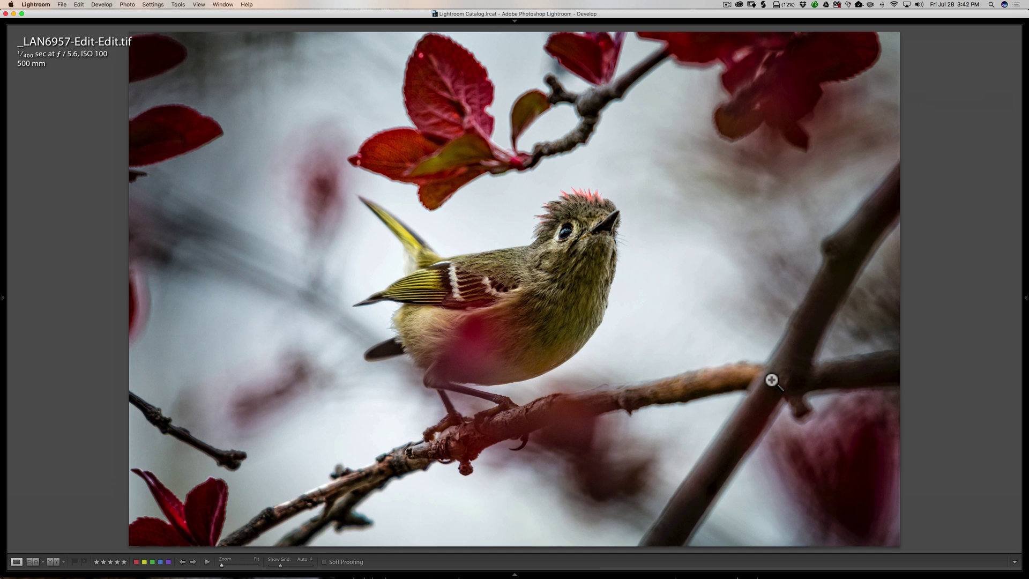
pyautogui.press('shift')
pyautogui.hotkey('shift', 'Tab')
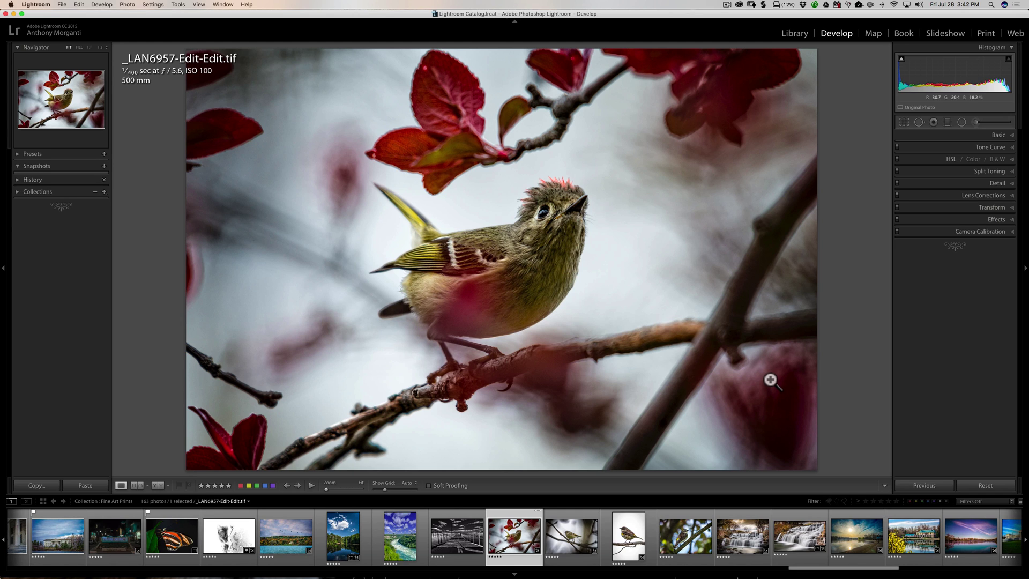
# Hide and restore the top panel, then the module picker (F5) and filmstrip (F6)
pyautogui.click(513, 20)
pyautogui.press('F5')
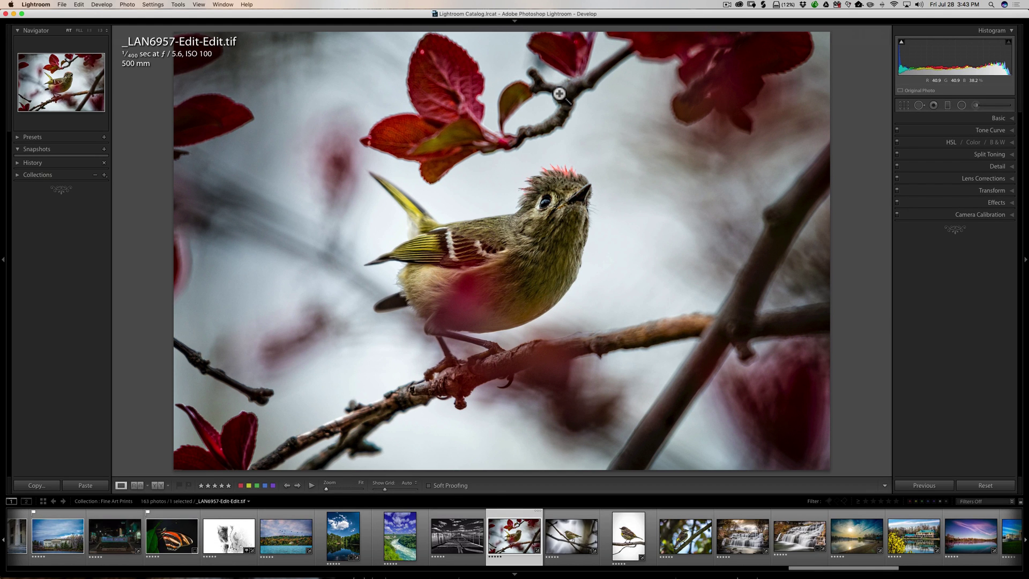
pyautogui.press('F5')
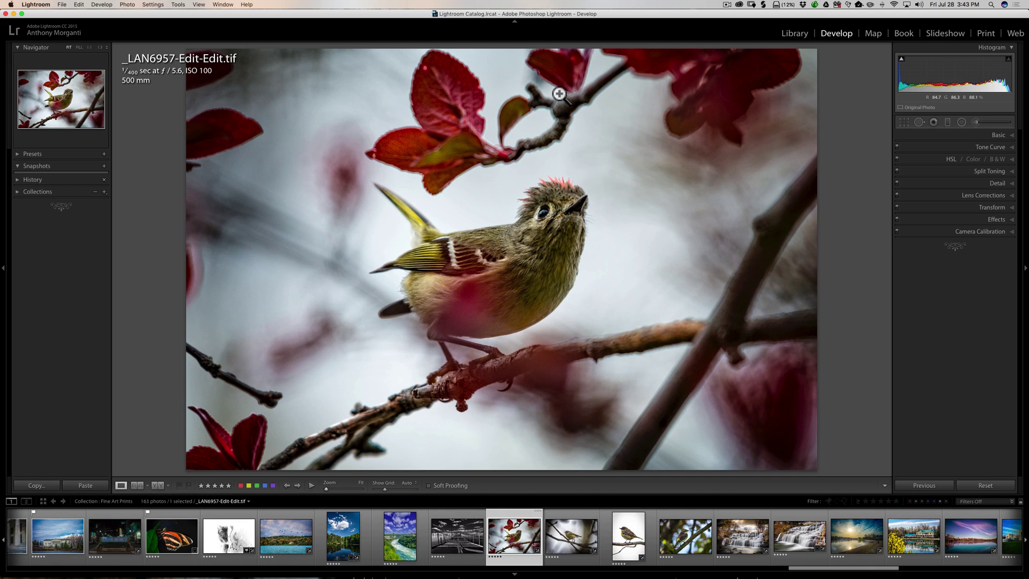
pyautogui.press('F6')
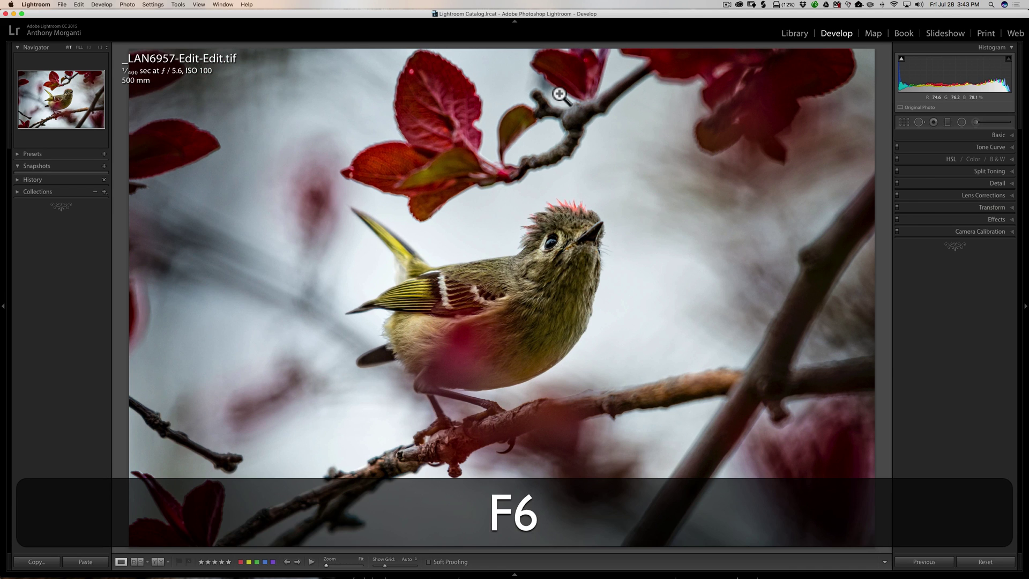
pyautogui.press('F6')
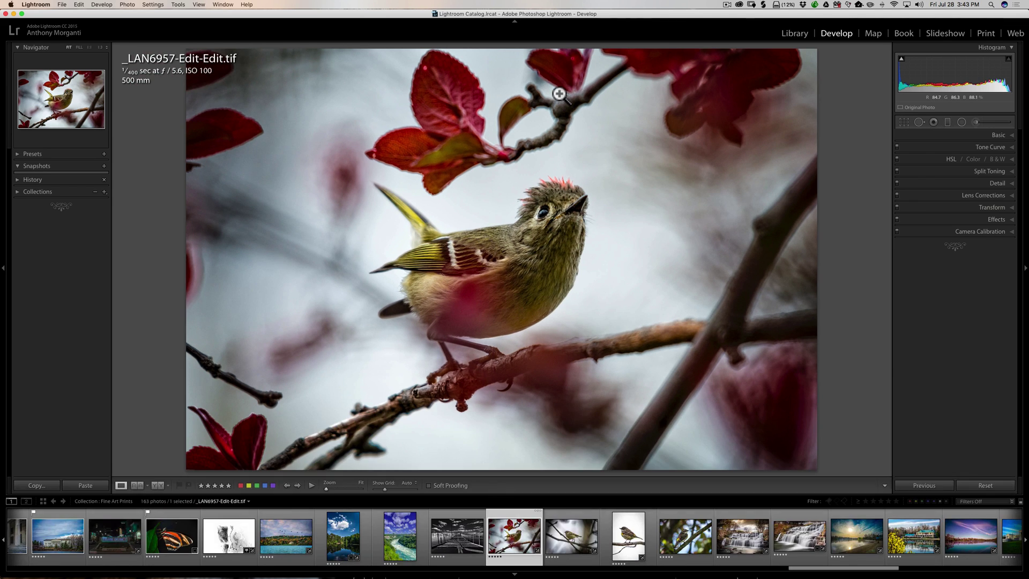
# Hide and restore the left panel with F7, then hide the right panel with F8
pyautogui.press('F7')
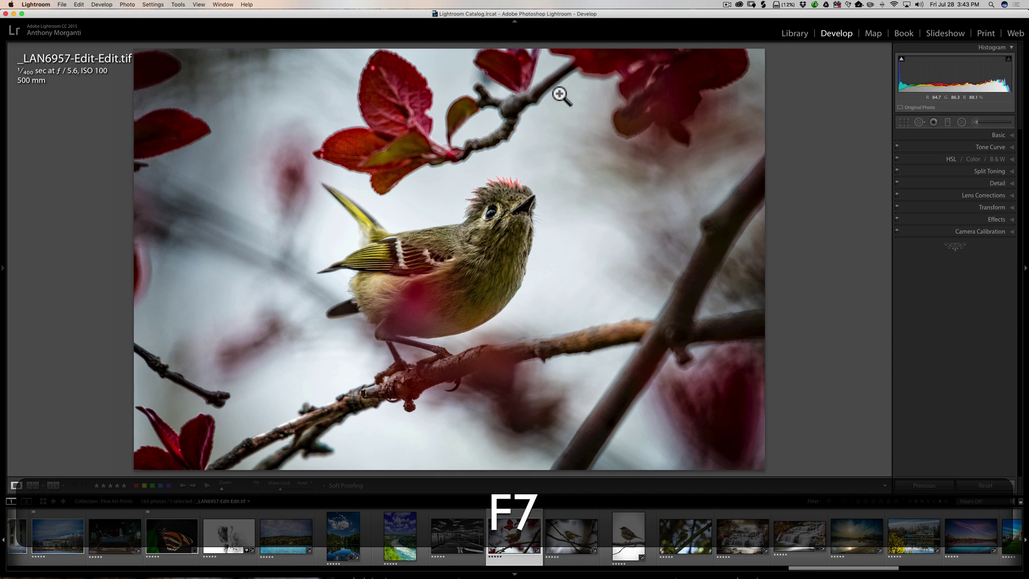
pyautogui.press('F7')
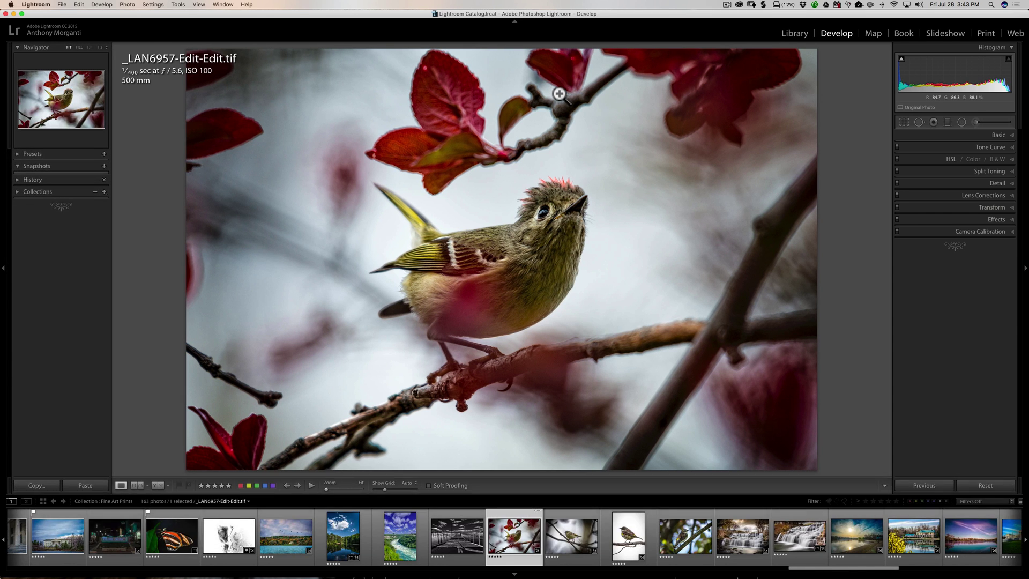
pyautogui.press('F8')
pyautogui.press('F8')
# Hide the toolbar below the photo with T, then show it again
pyautogui.press('t')
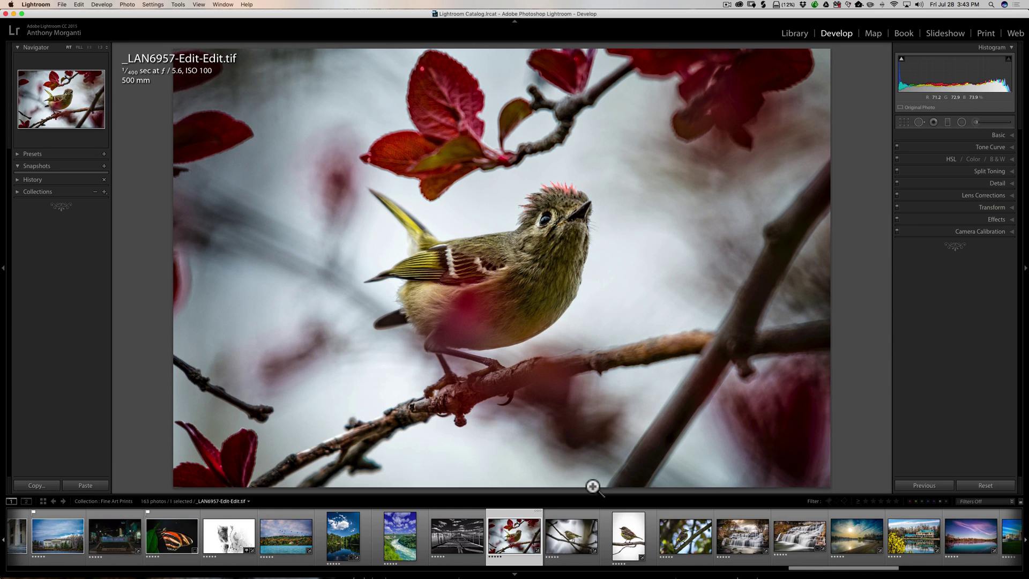
pyautogui.press('t')
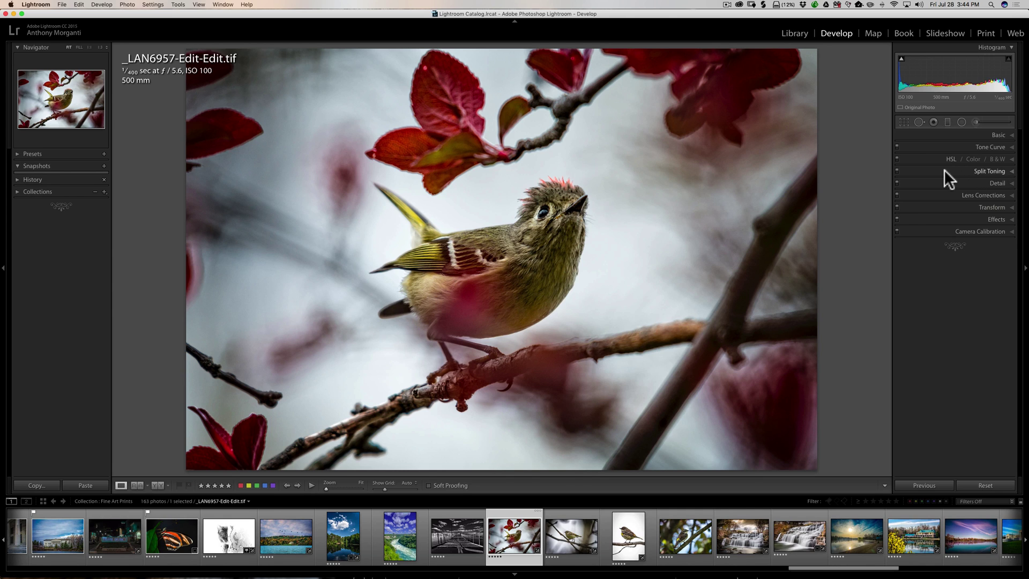
pyautogui.rightClick(927, 168)
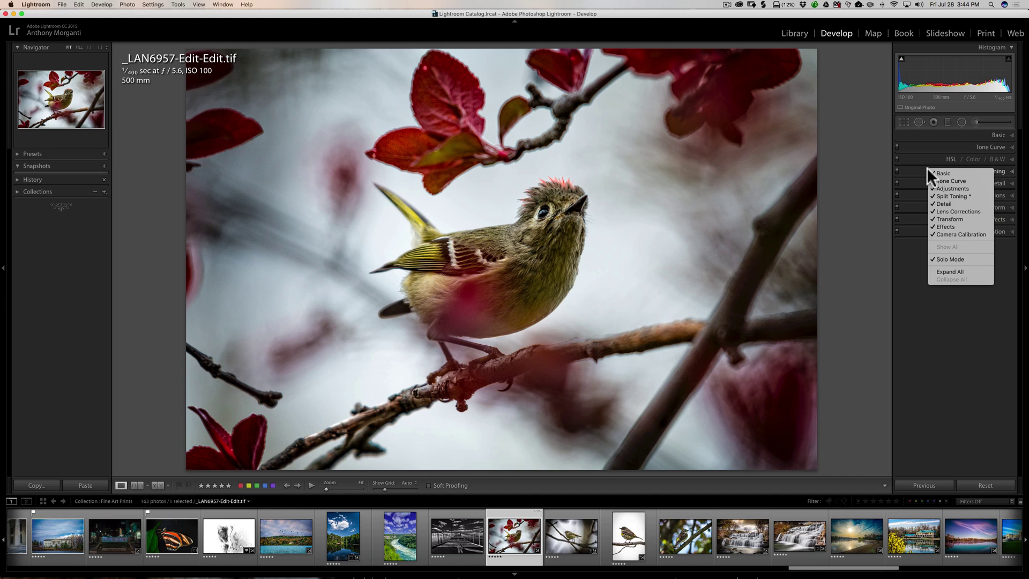
pyautogui.click(944, 197)
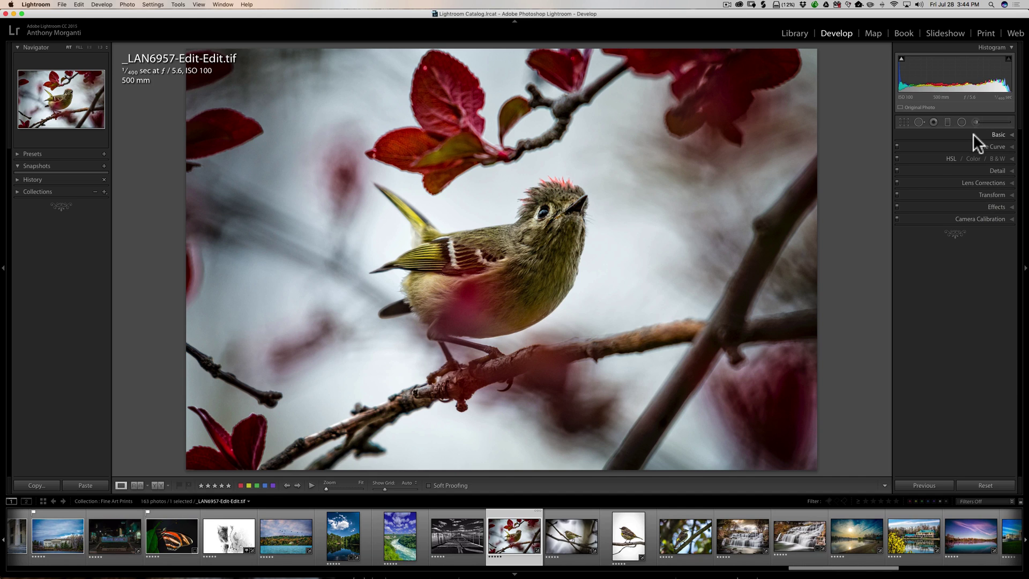
pyautogui.rightClick(919, 147)
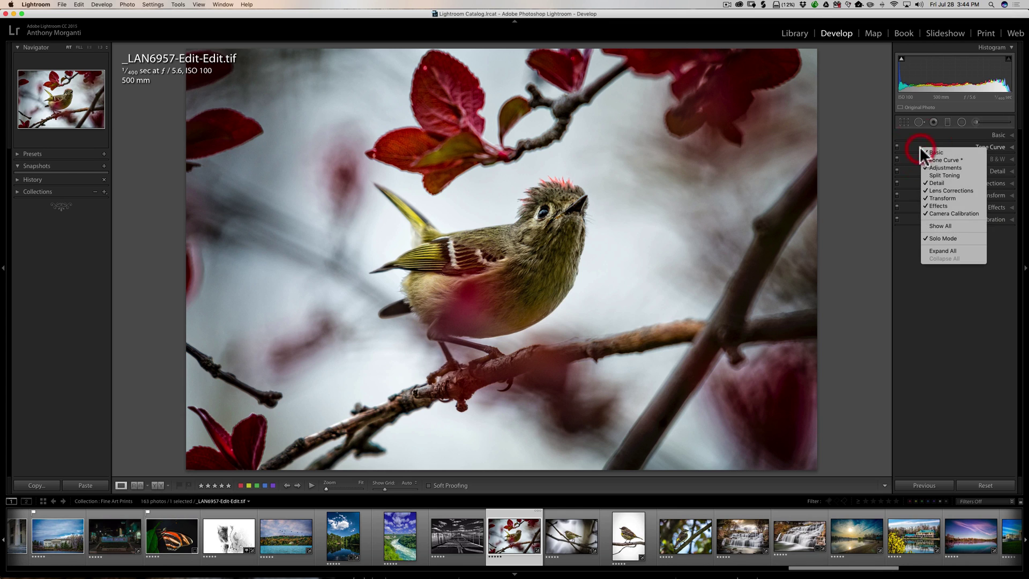
pyautogui.click(941, 174)
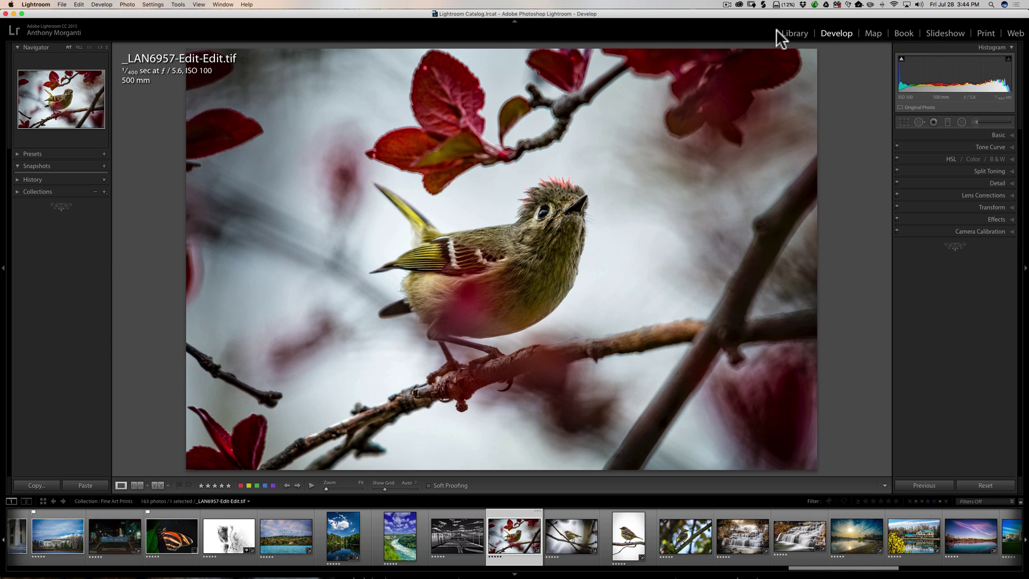
# Remove Book from the module picker, then add it back
pyautogui.rightClick(791, 31)
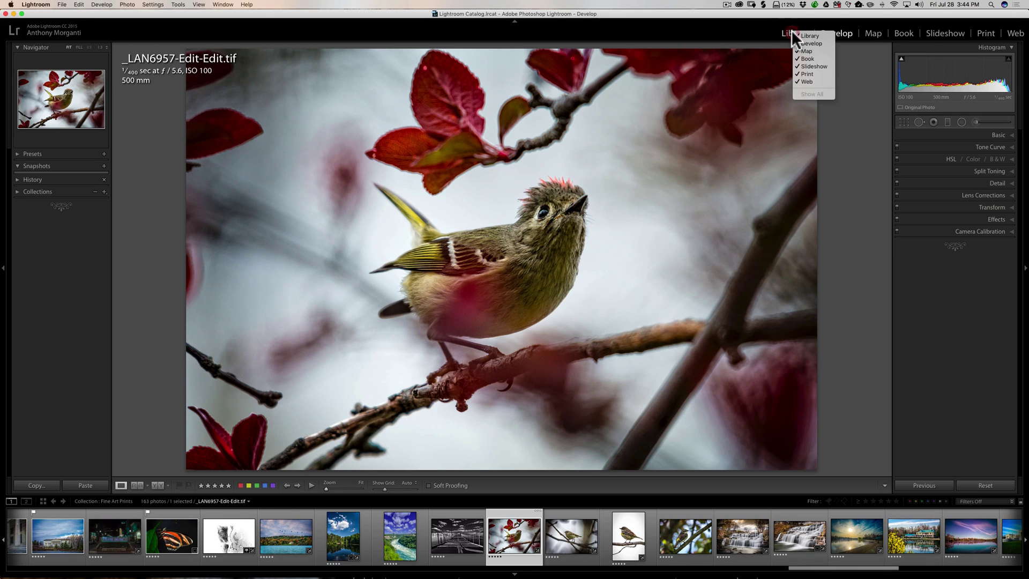
pyautogui.click(803, 58)
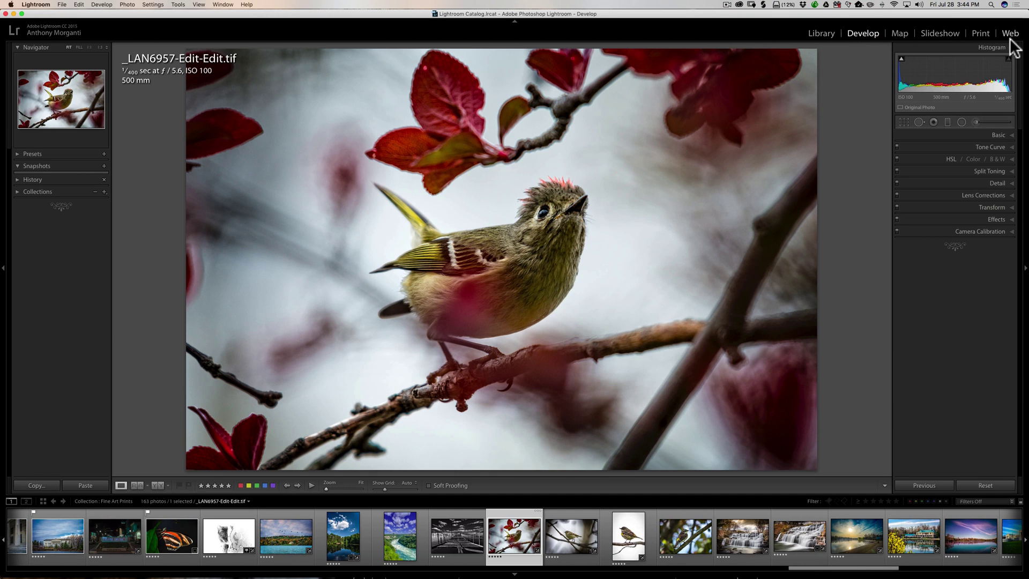
pyautogui.rightClick(820, 33)
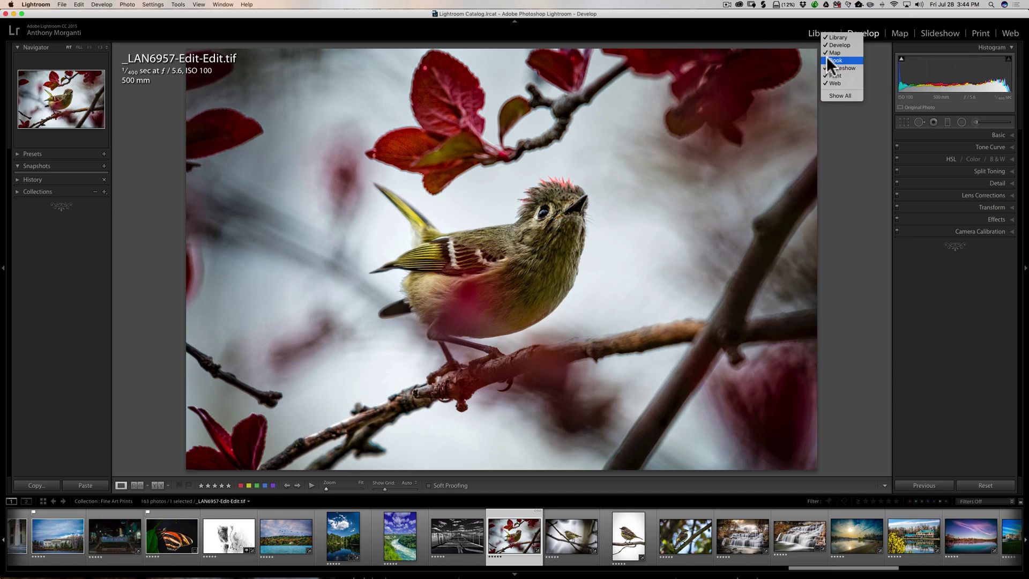
pyautogui.click(827, 55)
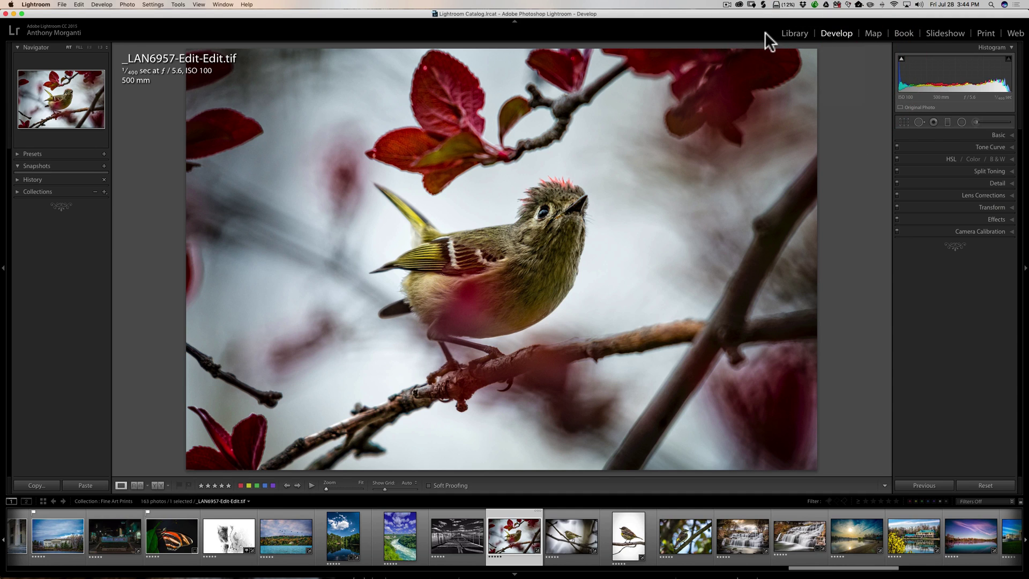
# Hide the History panel in the left panel list, then show it again
pyautogui.rightClick(53, 165)
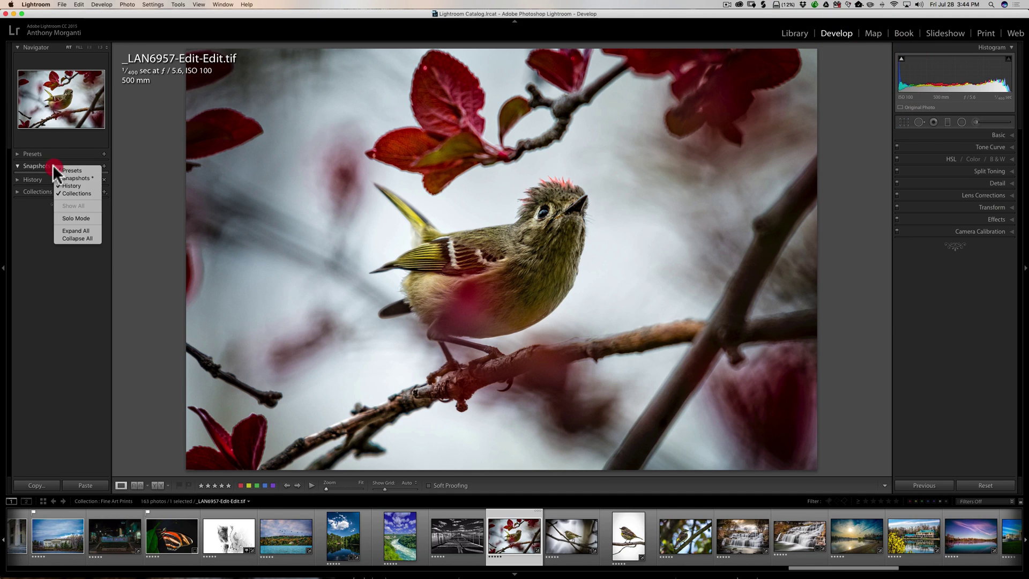
pyautogui.click(73, 186)
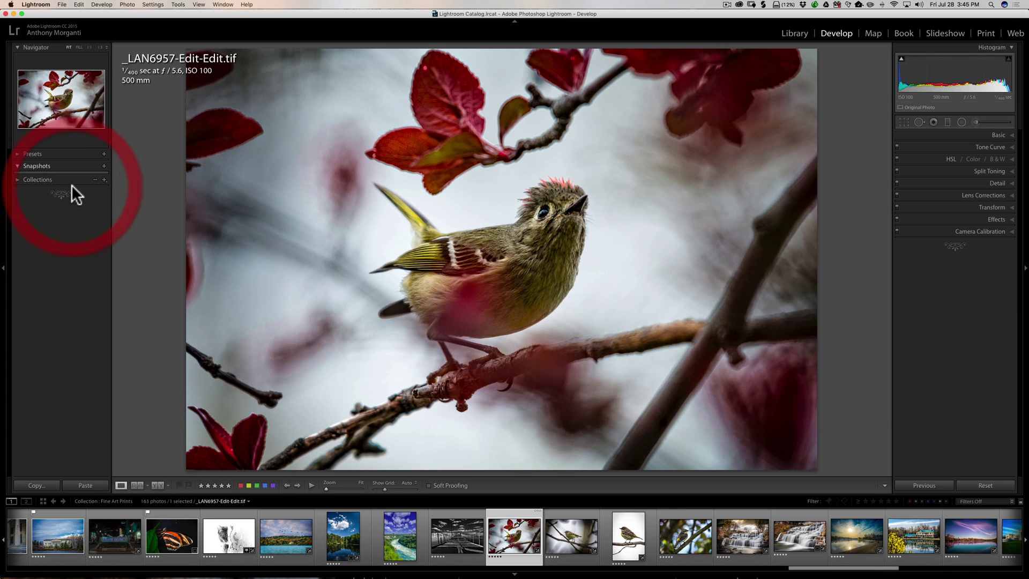
pyautogui.rightClick(62, 164)
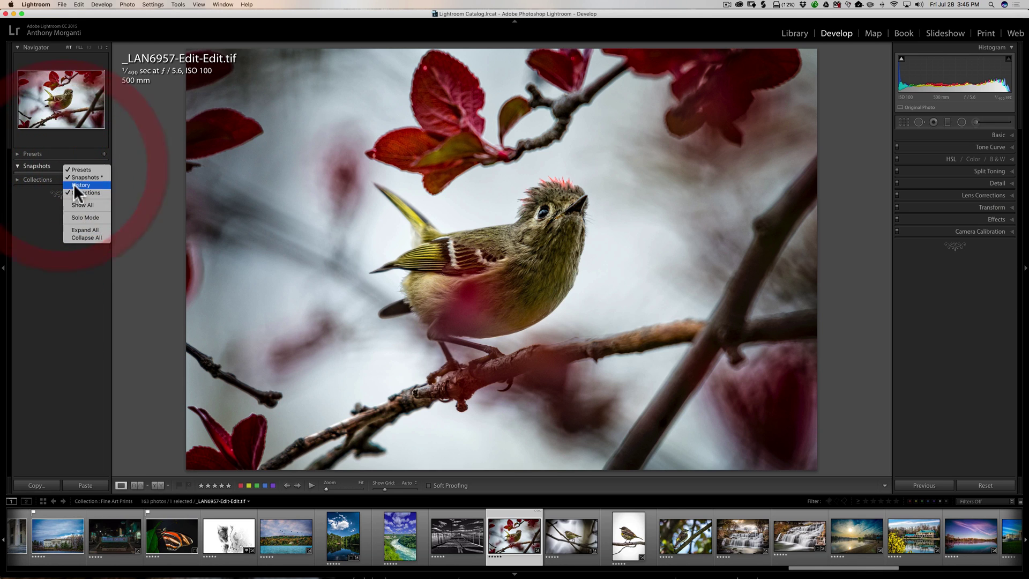
pyautogui.click(74, 184)
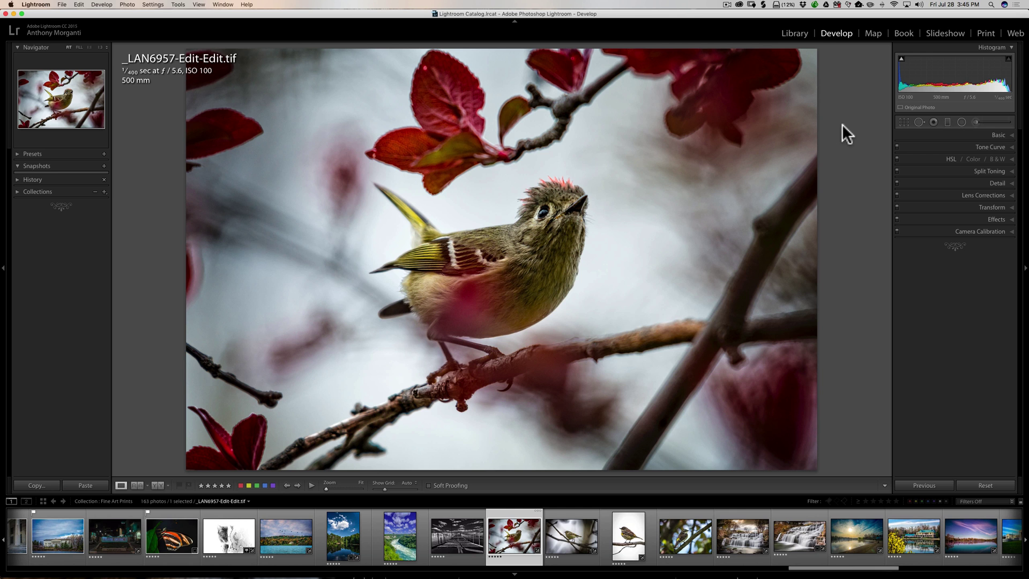
# Open the Import dialog and try Copy, Copy as DNG and Add, ending on Copy
pyautogui.press('shift+super+i')
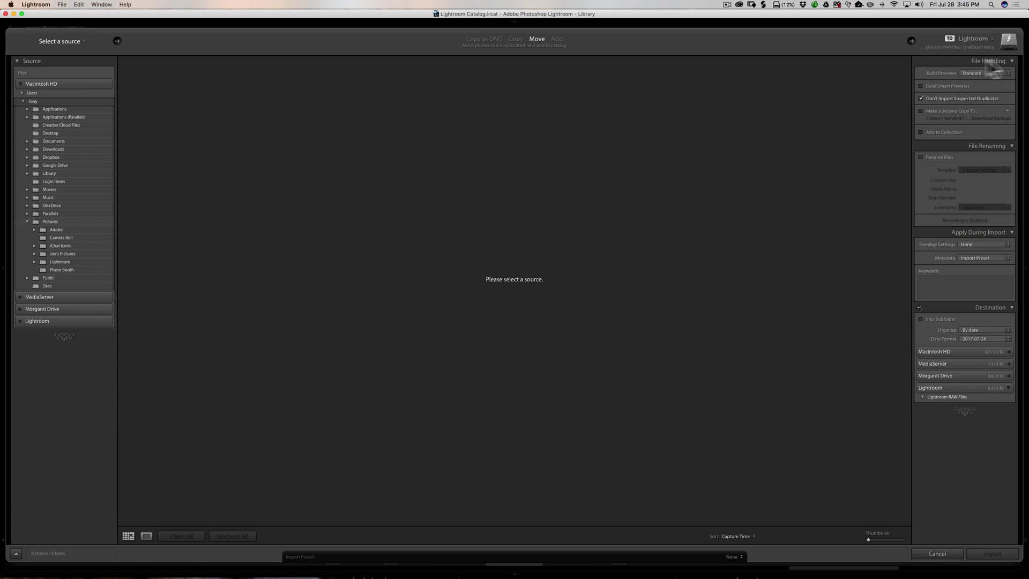
pyautogui.click(515, 39)
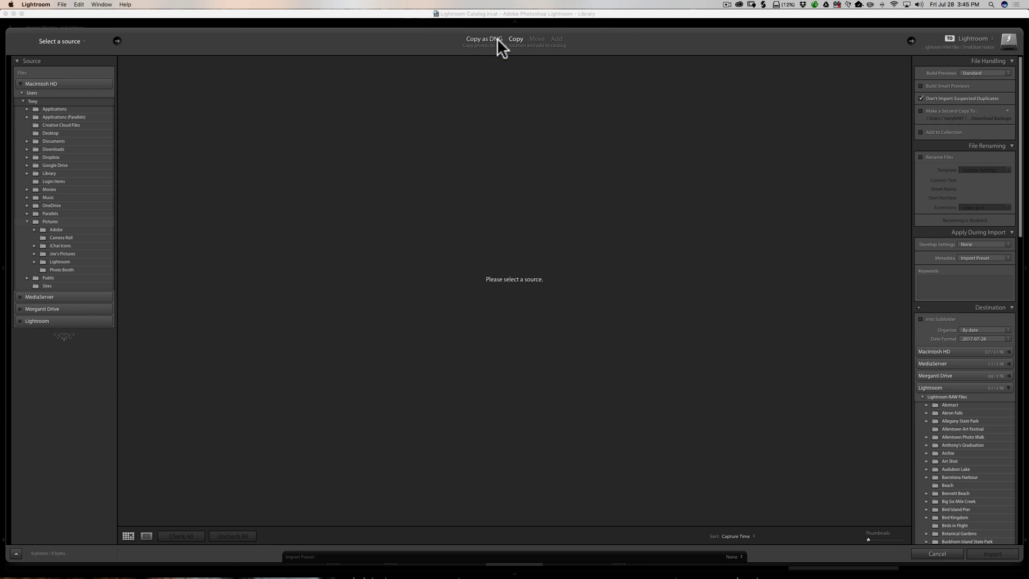
pyautogui.click(493, 37)
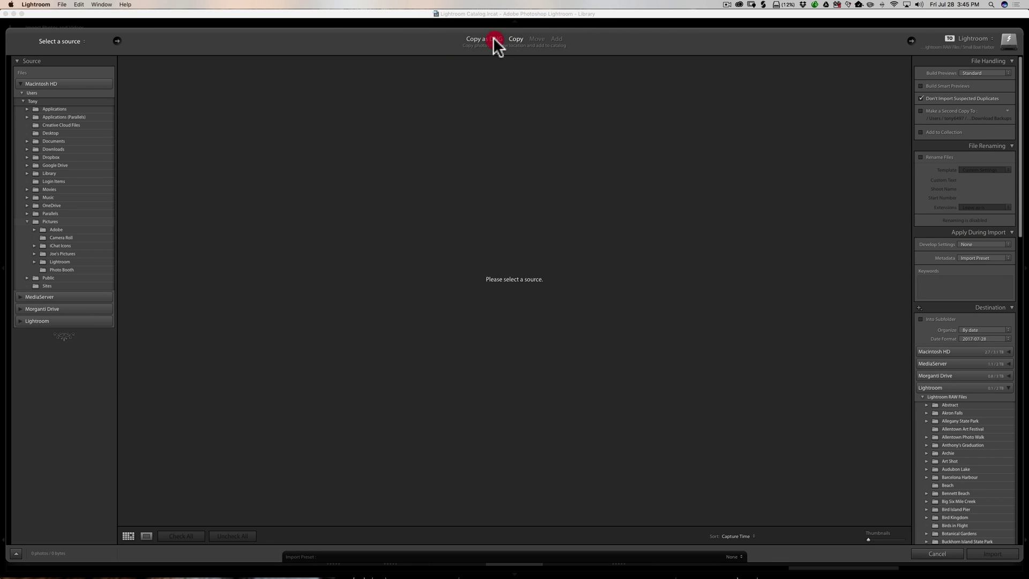
pyautogui.click(558, 38)
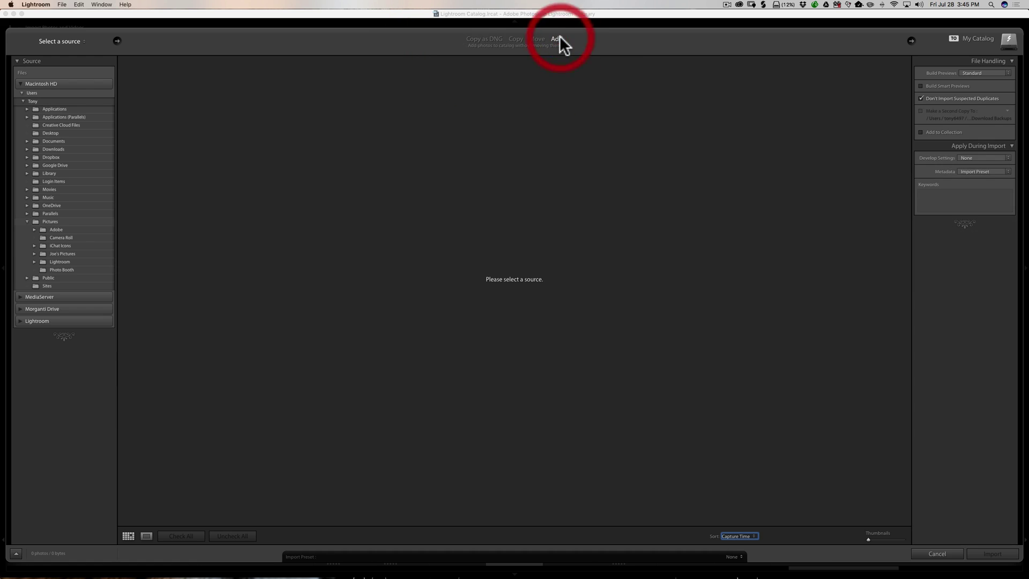
pyautogui.click(517, 37)
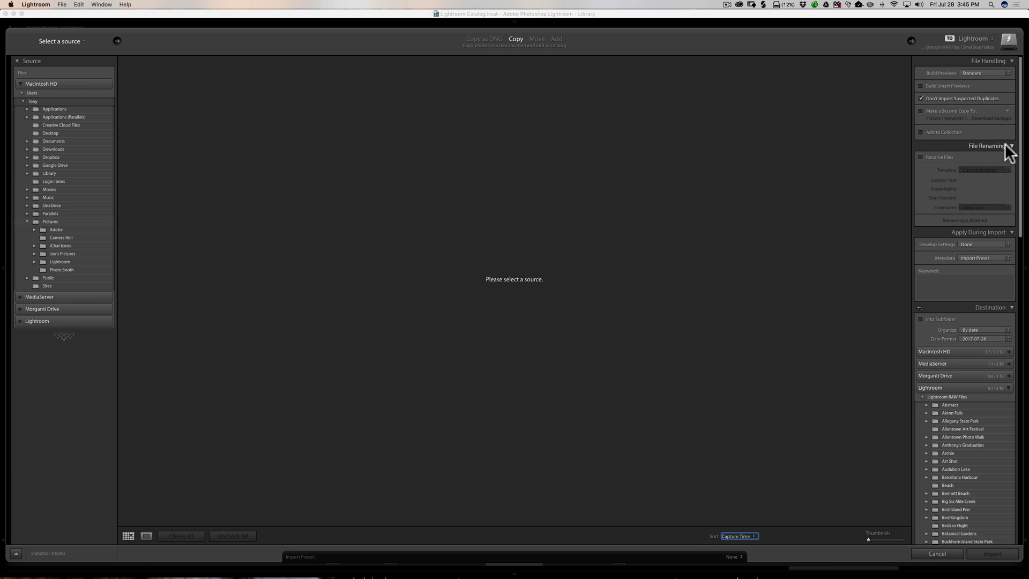
# Hide and re-show the File Renaming section, then cancel the import
pyautogui.rightClick(955, 143)
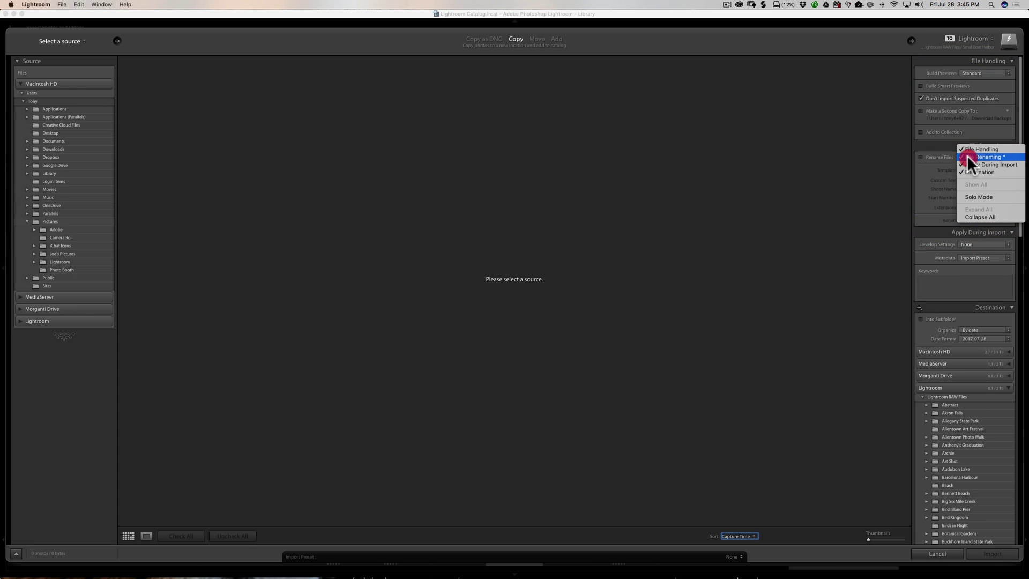
pyautogui.click(972, 157)
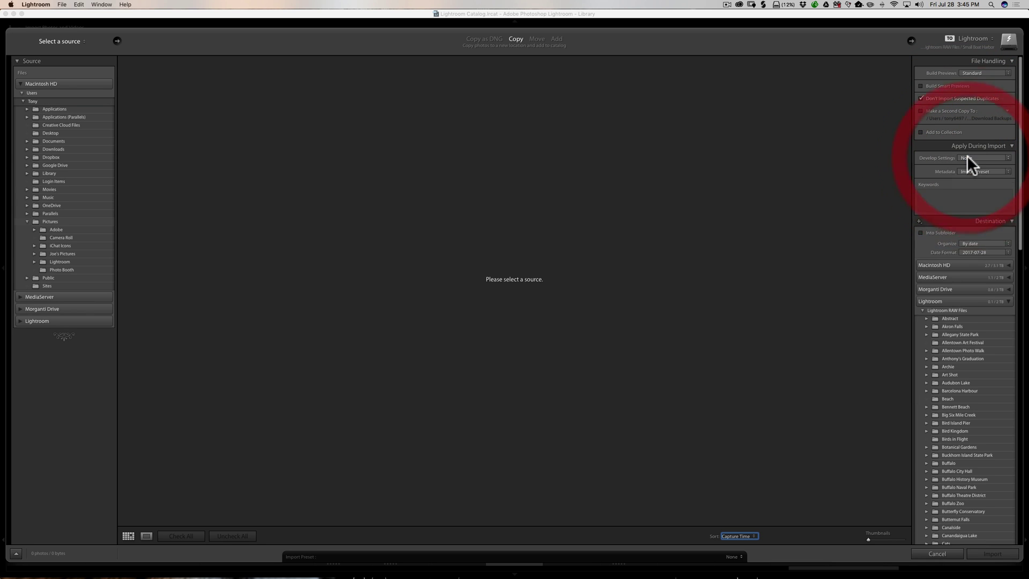
pyautogui.rightClick(941, 144)
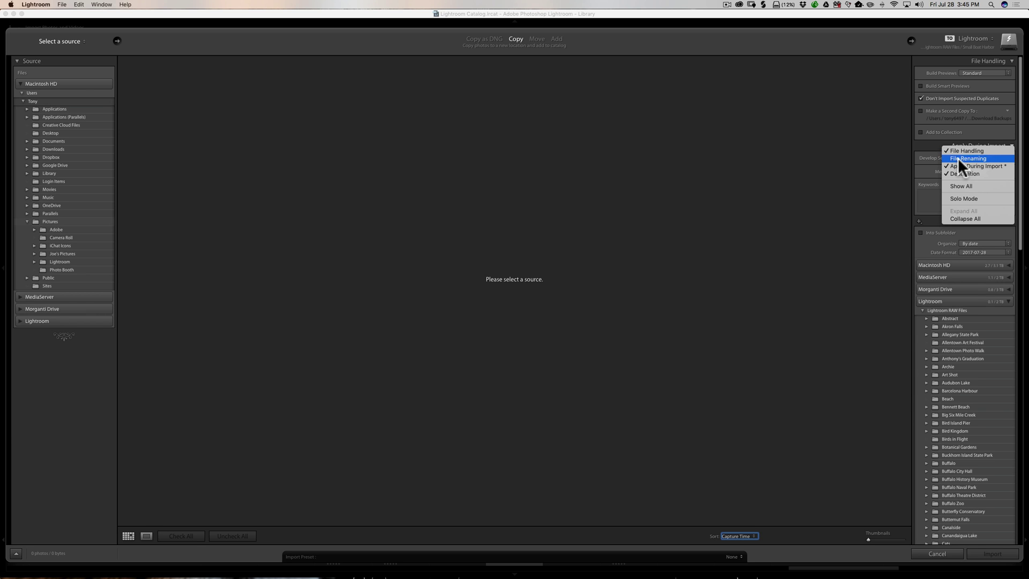
pyautogui.click(957, 158)
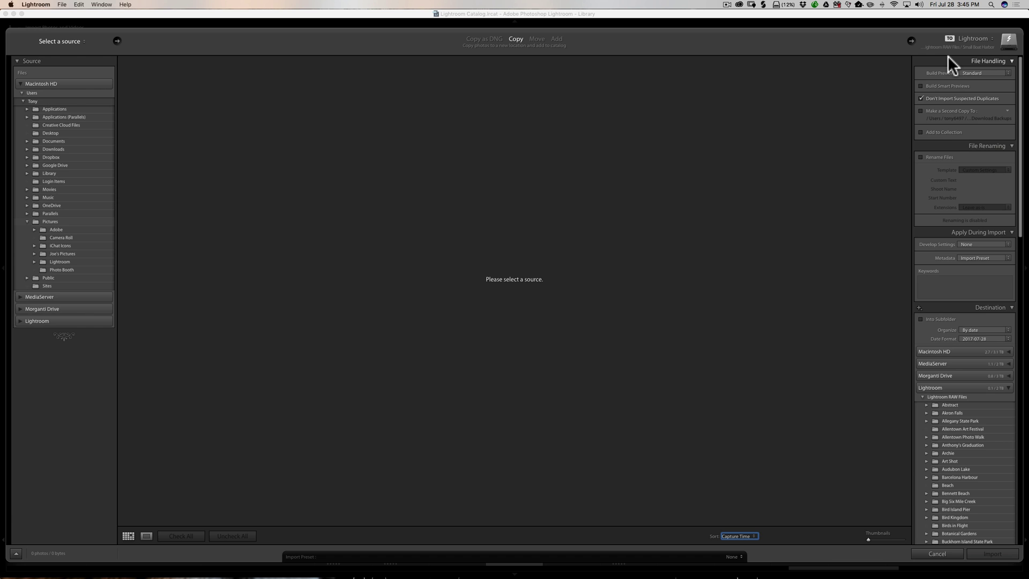
pyautogui.click(932, 552)
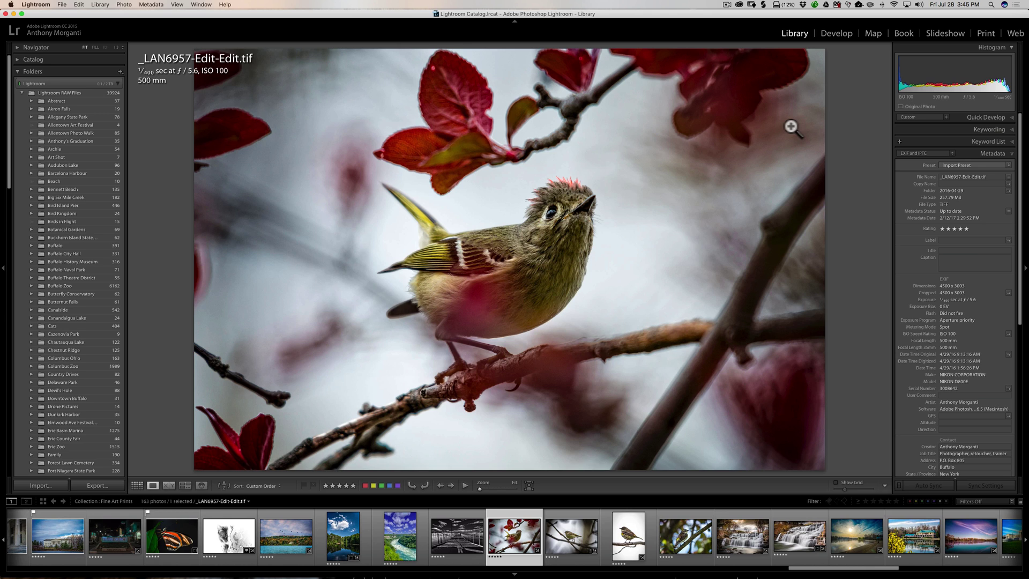
# View the Library thumbnail grid, hide and re-show the Filter bar, then return to Develop
pyautogui.press('g')
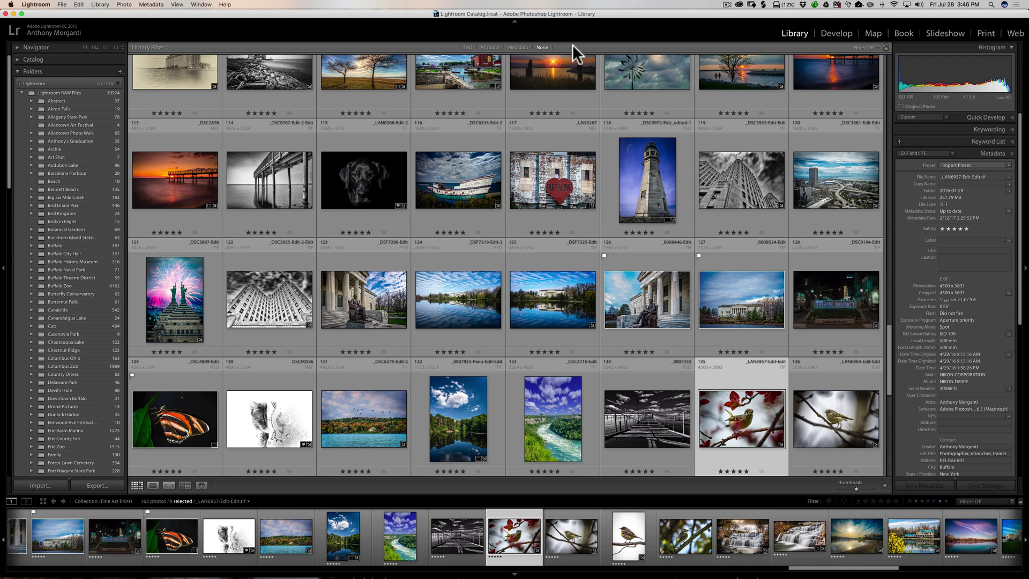
pyautogui.press('\\')
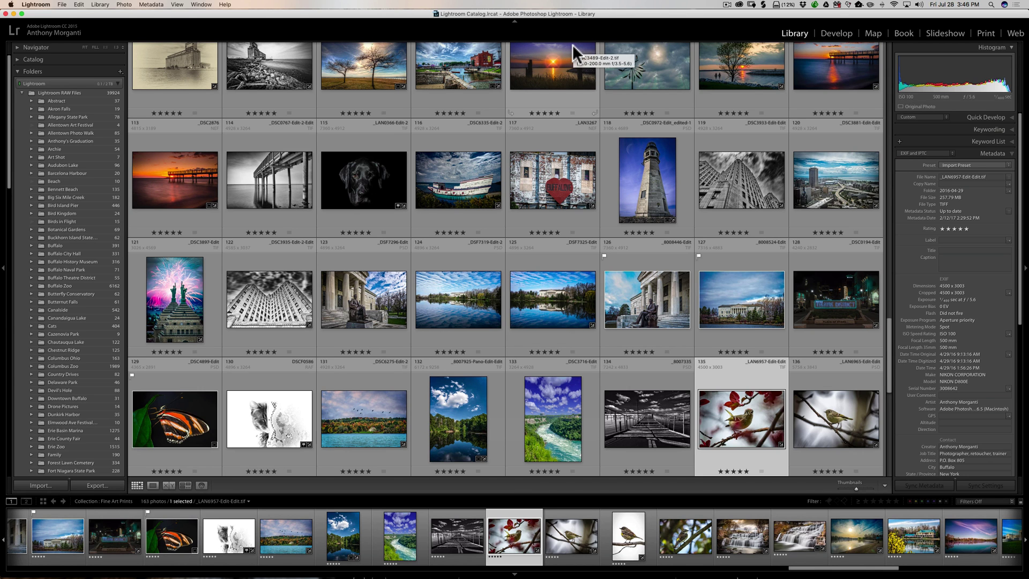
pyautogui.press('\\')
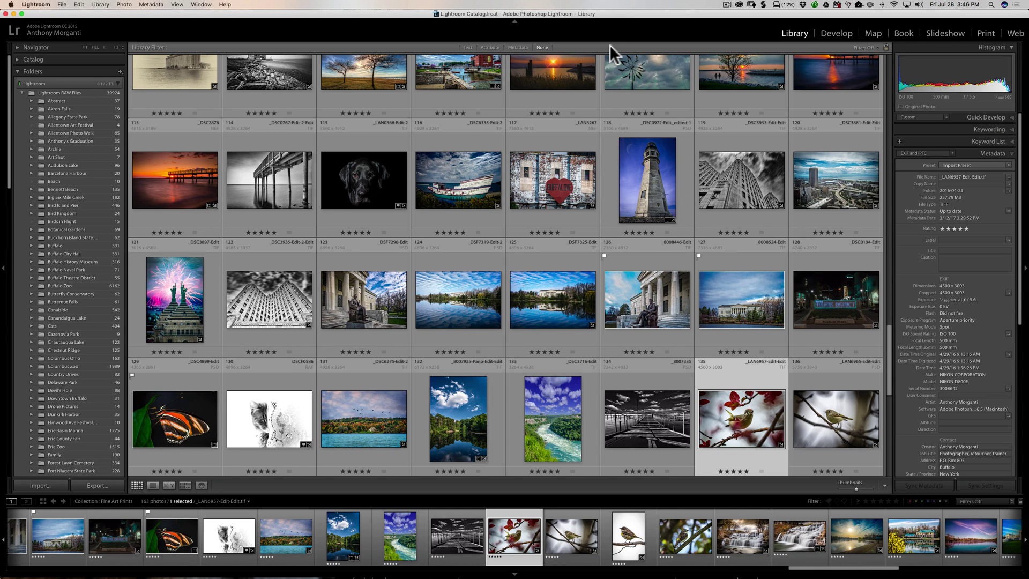
pyautogui.click(839, 32)
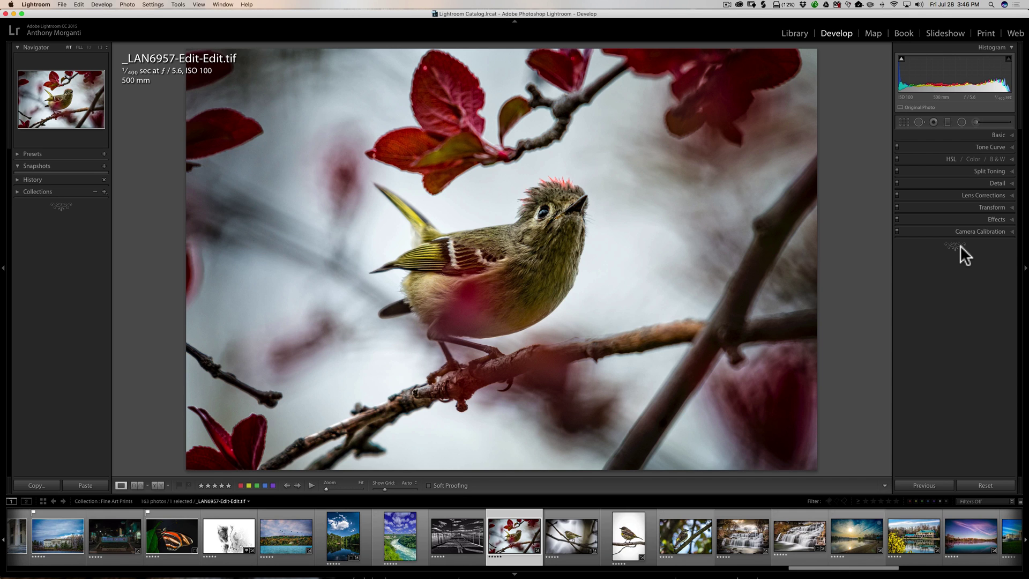
pyautogui.press('l')
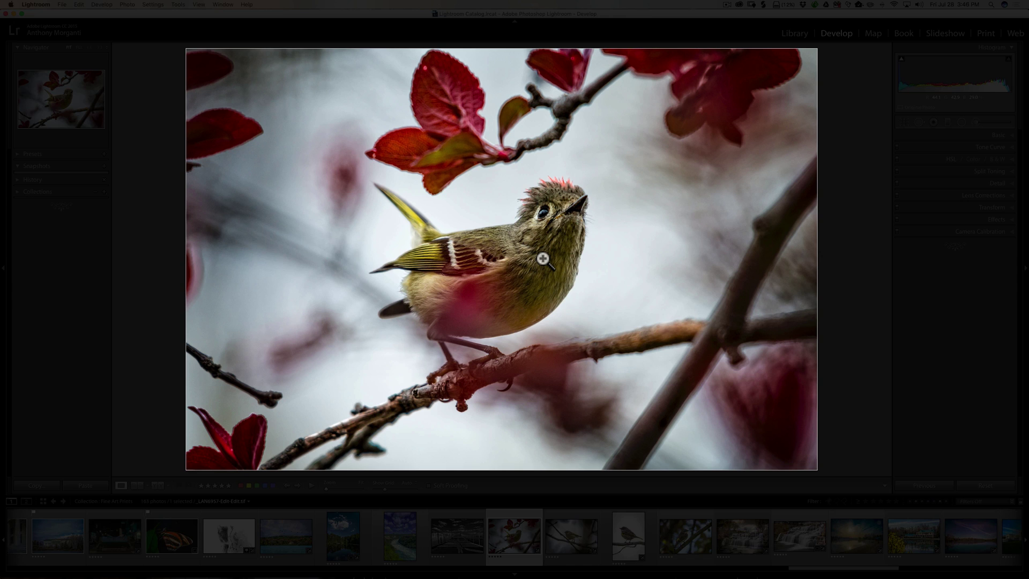
pyautogui.press('l')
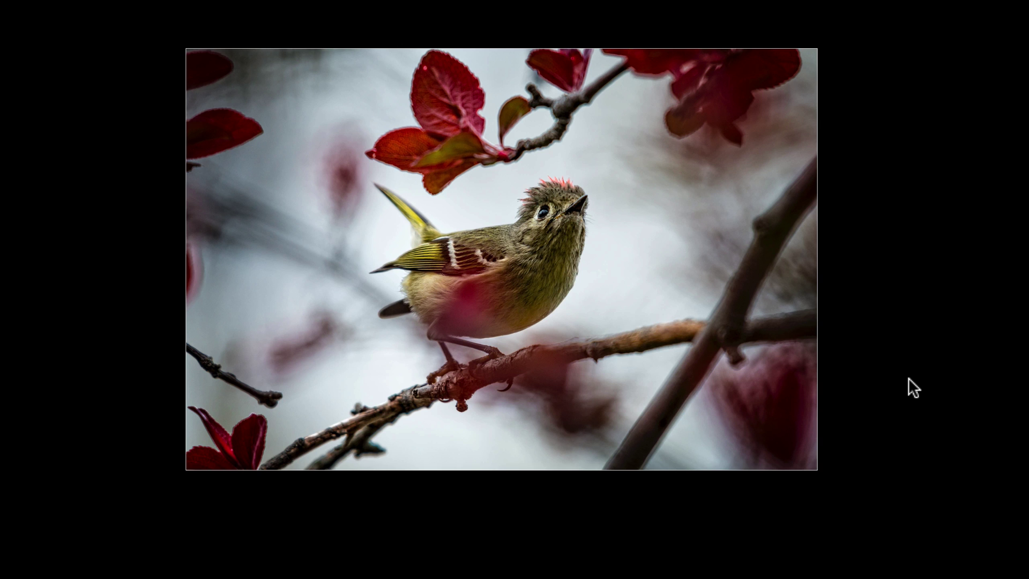
pyautogui.press('l')
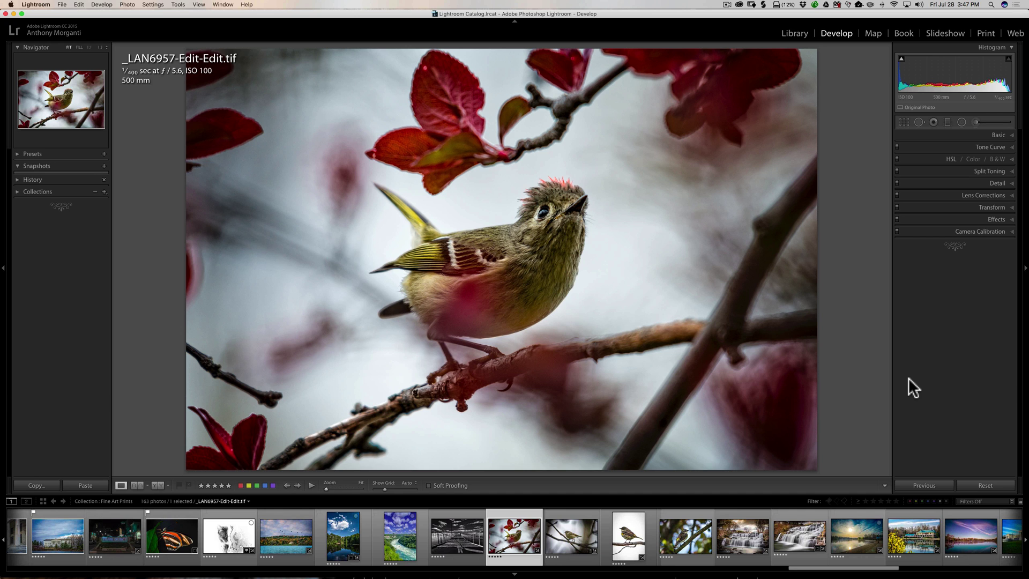
pyautogui.press('f')
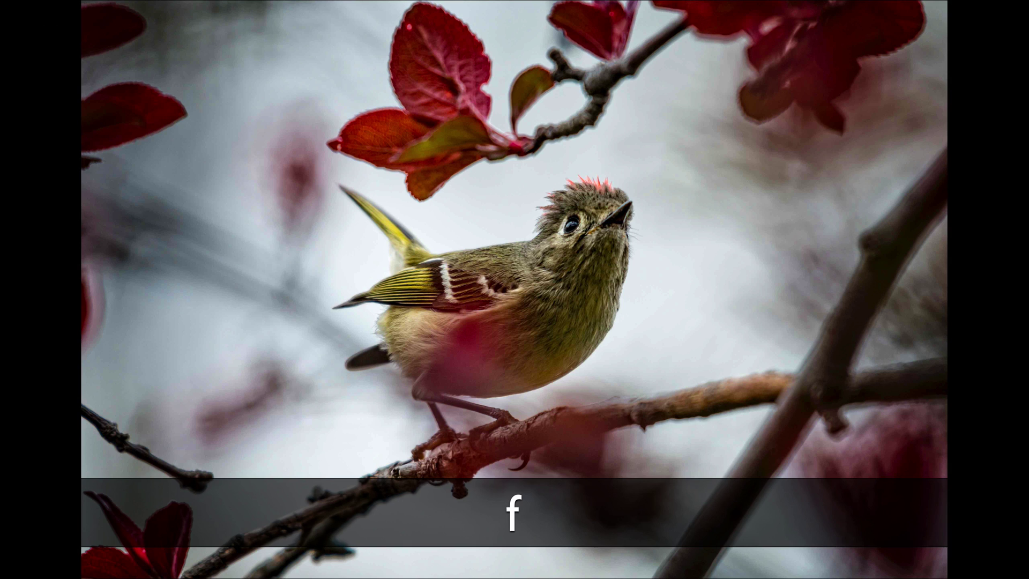